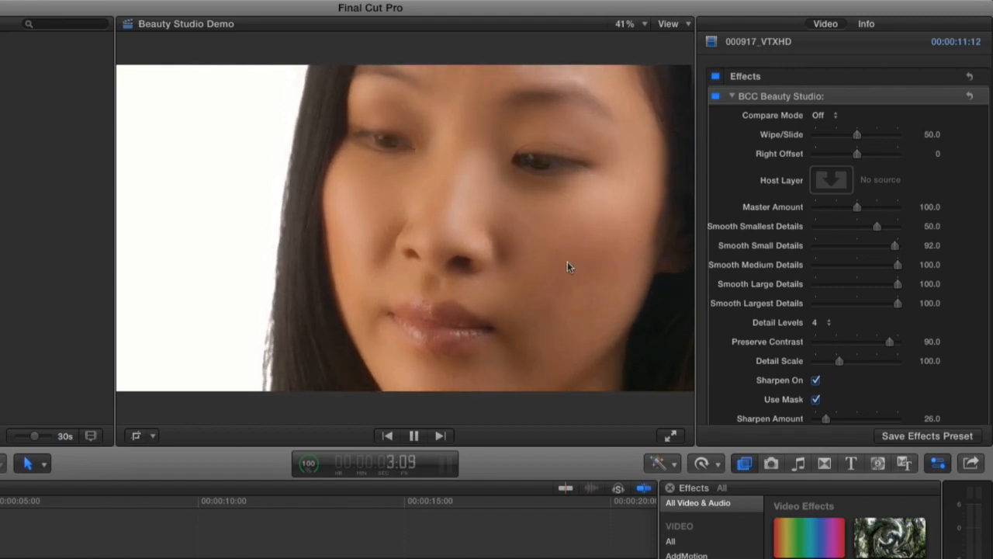
# Step: Compare the first clip's playback with BCC Beauty Studio disabled and re-enabled, ending with playback paused
pyautogui.click(715, 97)
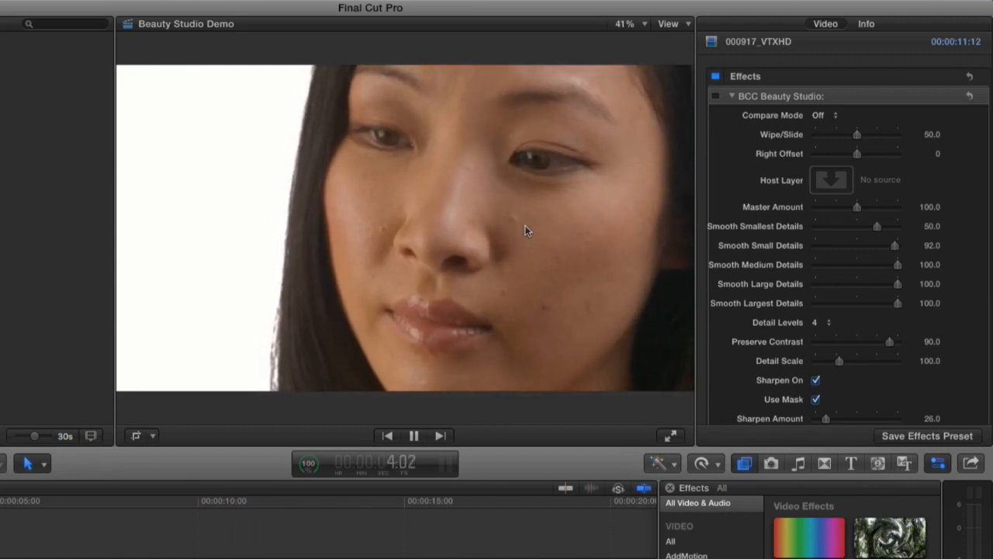
pyautogui.click(715, 96)
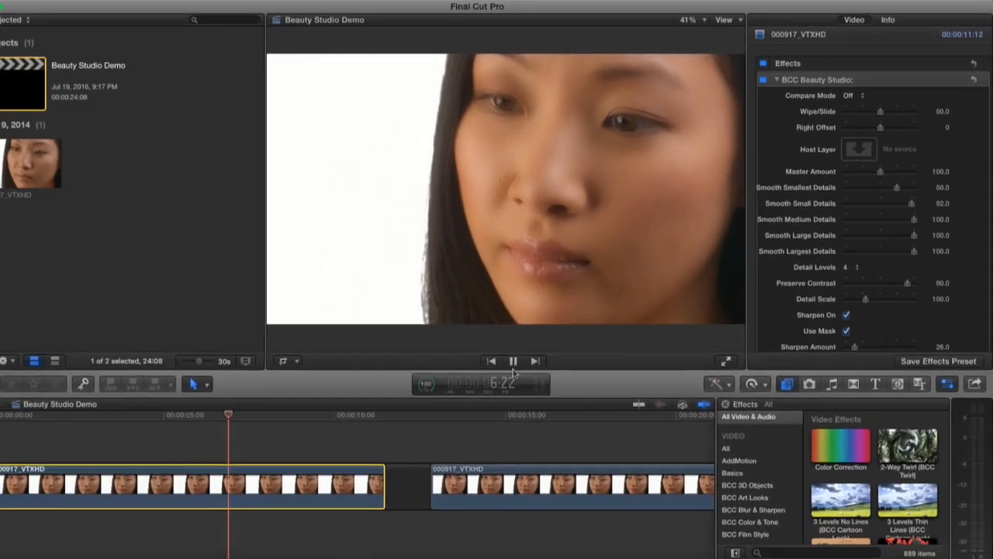
pyautogui.click(413, 436)
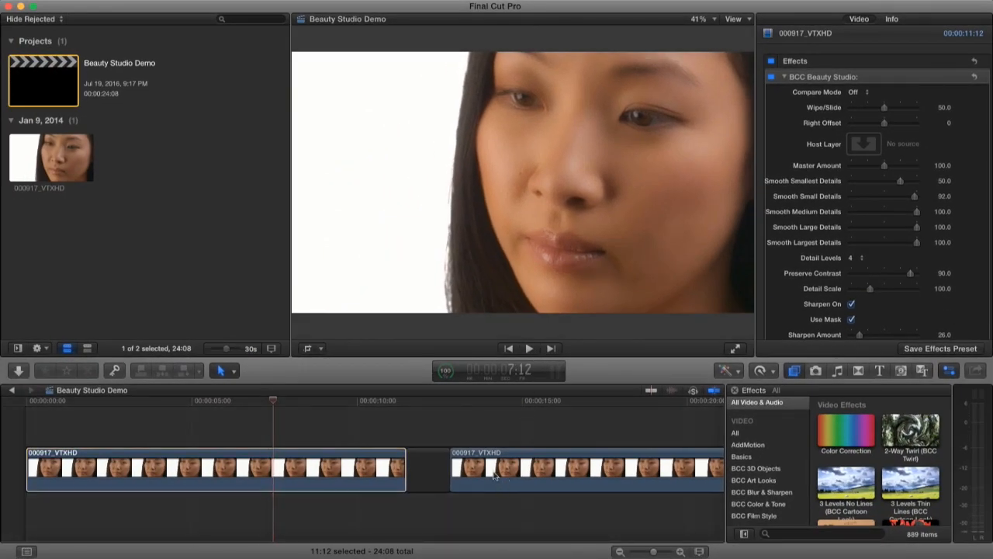
# Step: Apply the BCC Beauty Studio effect from the BCC Image Restoration category to the second 000917_VTXHD clip
pyautogui.click(495, 432)
pyautogui.click(494, 470)
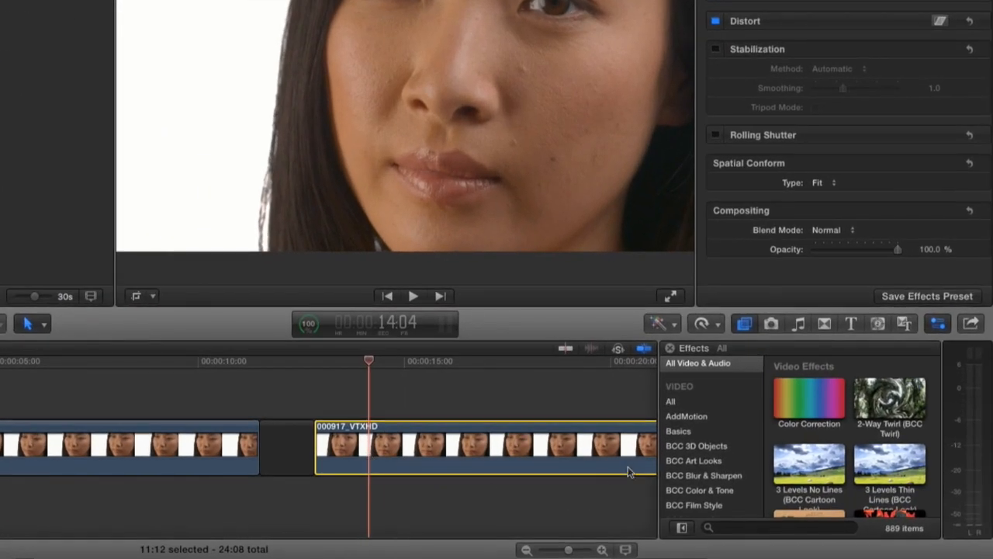
pyautogui.scroll(-3, 701, 488)
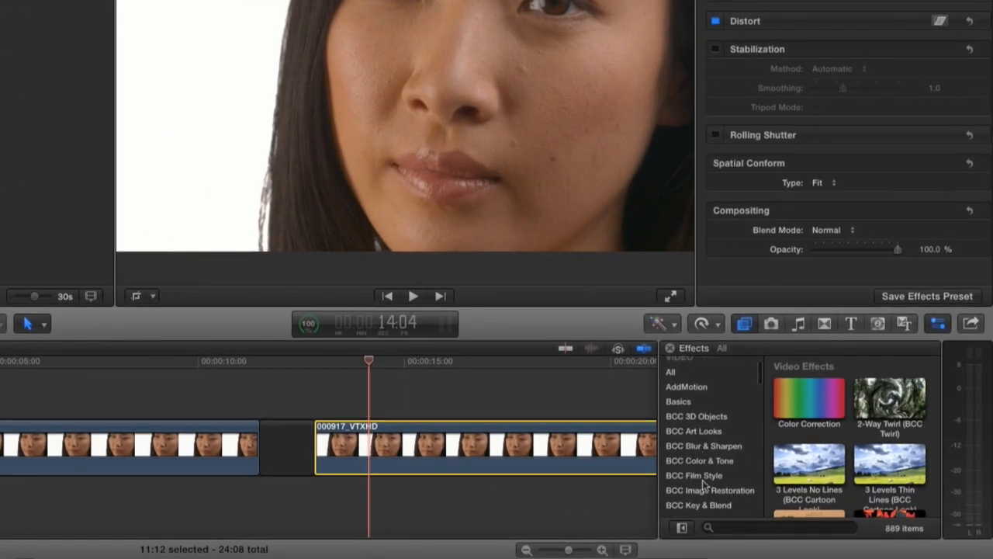
pyautogui.click(700, 481)
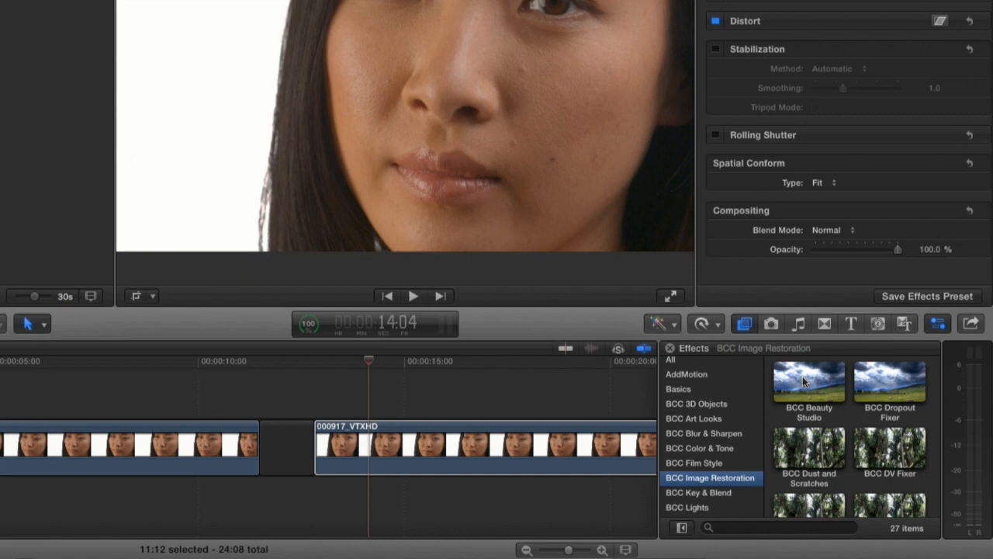
pyautogui.moveTo(804, 380); pyautogui.dragTo(451, 443)
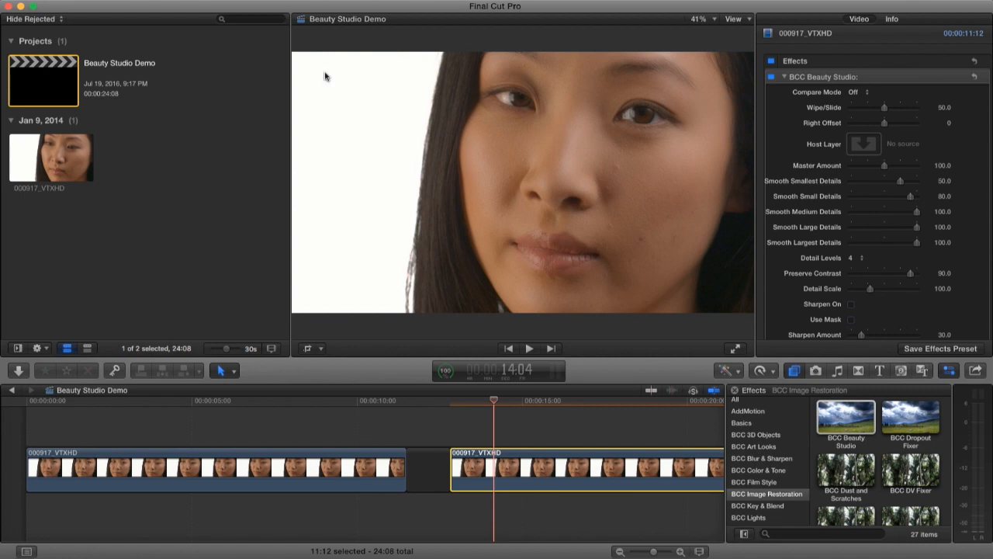
# Step: Hide the browser and enlarge the viewer to get a bigger preview of the Beauty Studio effect
pyautogui.press('ctrl+super+1')
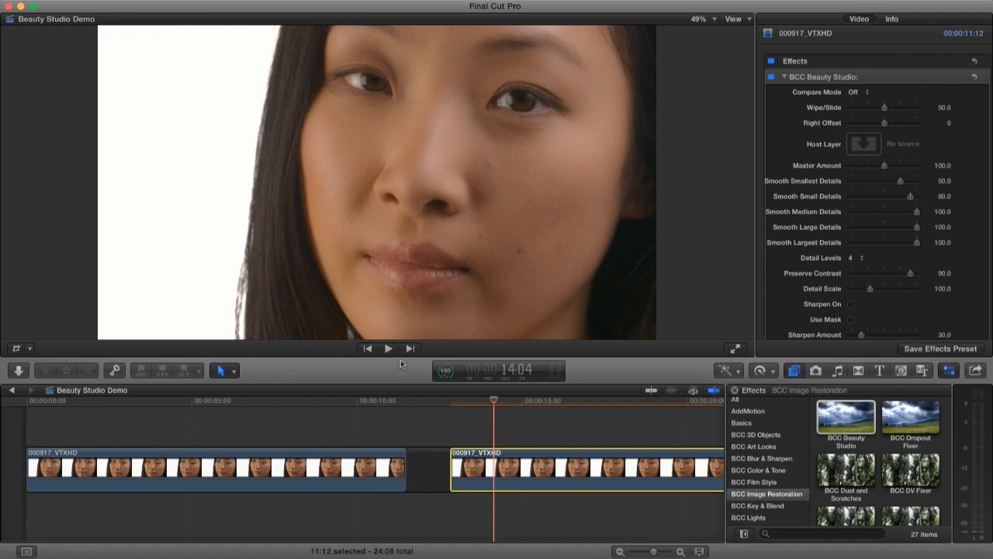
pyautogui.moveTo(399, 356); pyautogui.dragTo(401, 400)
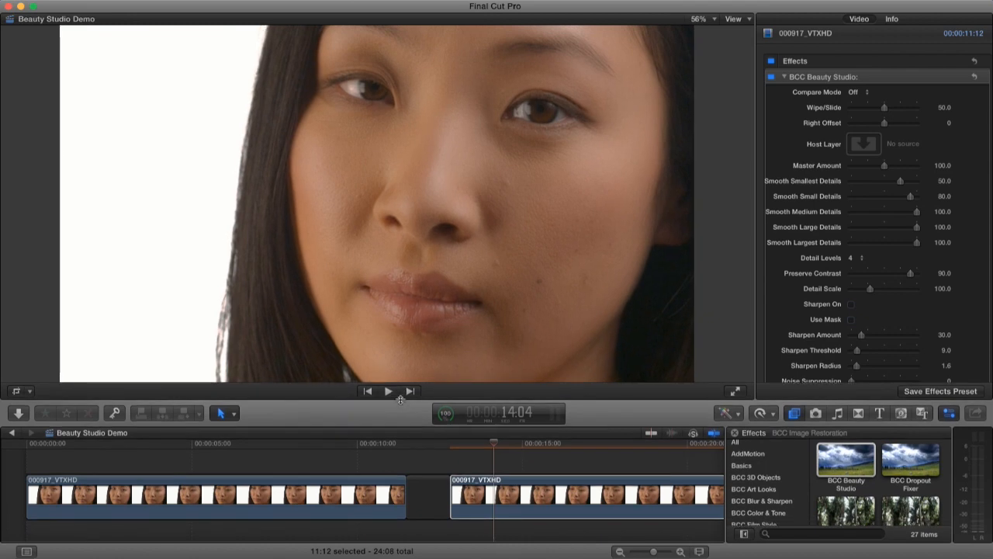
pyautogui.click(771, 77)
# Step: Preview the default PixelChooser matte of the Beauty Studio effect, and return to the normal image
pyautogui.scroll(-5, 831, 310)
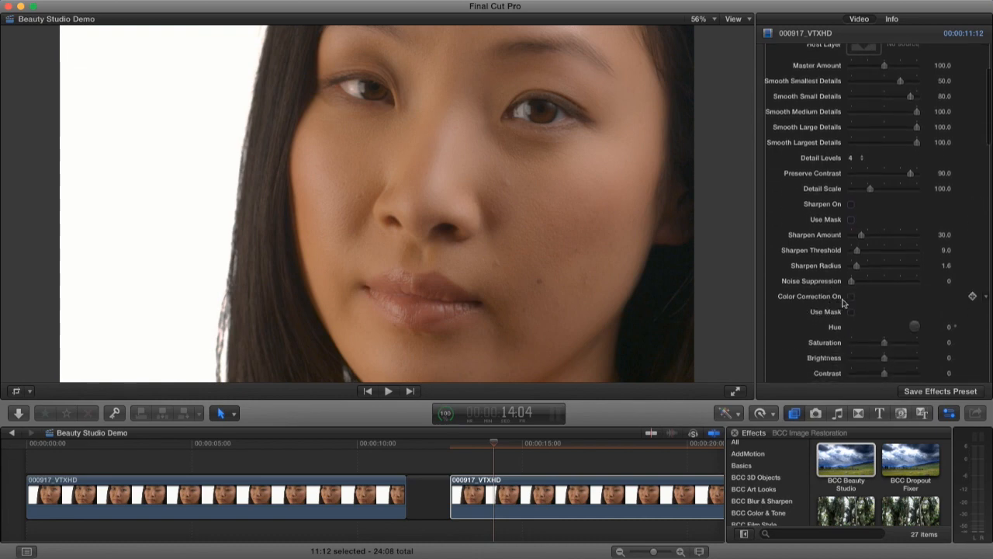
pyautogui.scroll(-7, 844, 303)
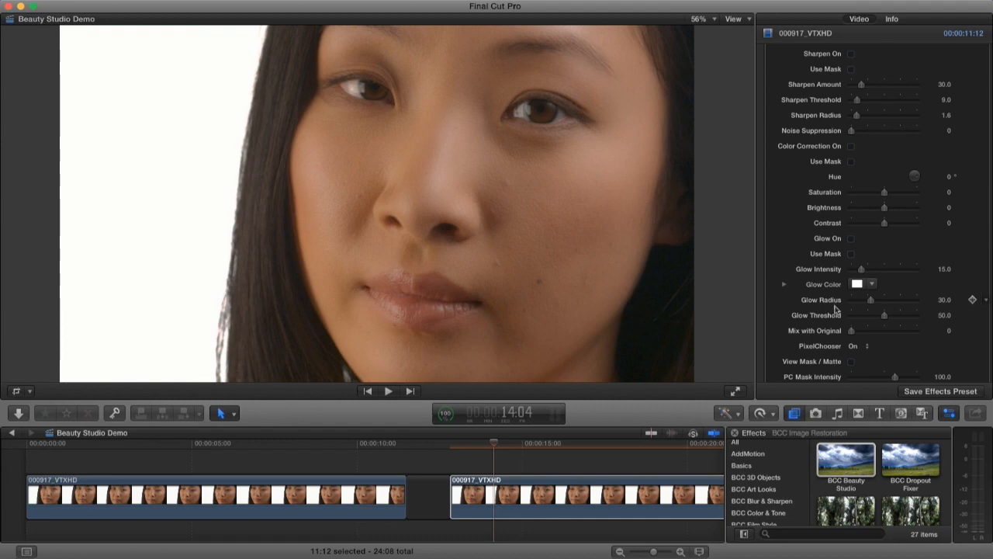
pyautogui.scroll(-7, 835, 309)
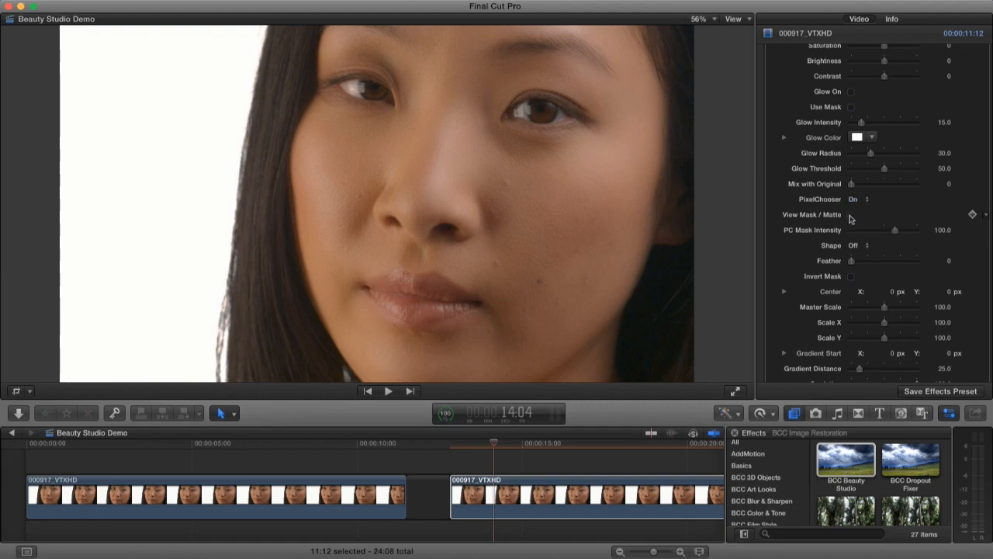
pyautogui.click(851, 214)
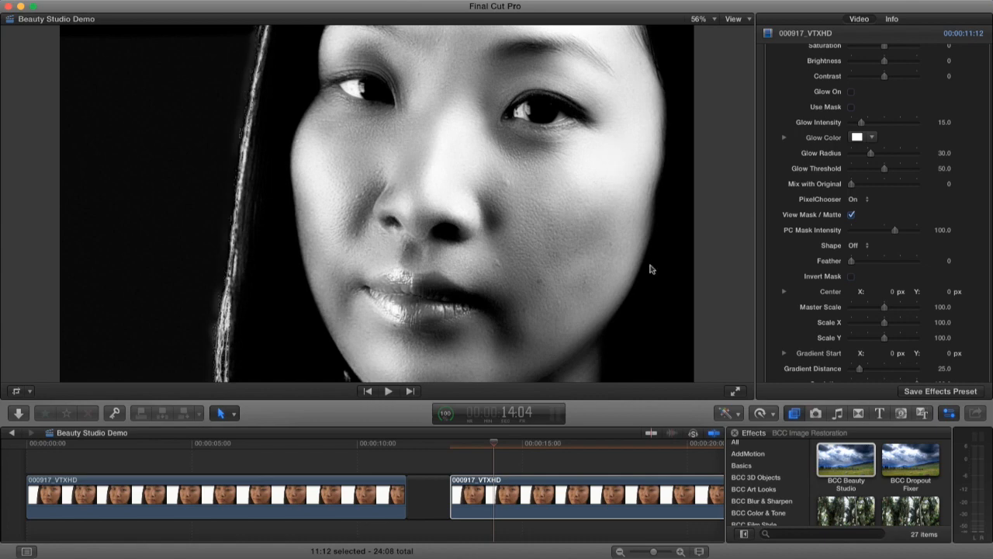
pyautogui.click(851, 215)
# Step: Set the matte's Color A by sampling the light skin tone on the nose with the eyedropper
pyautogui.scroll(-10, 851, 219)
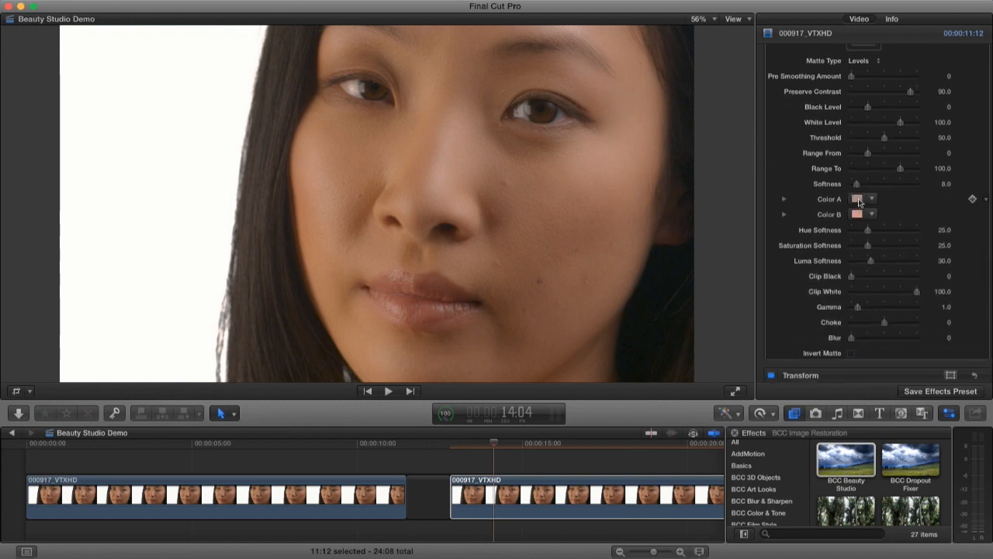
pyautogui.click(857, 200)
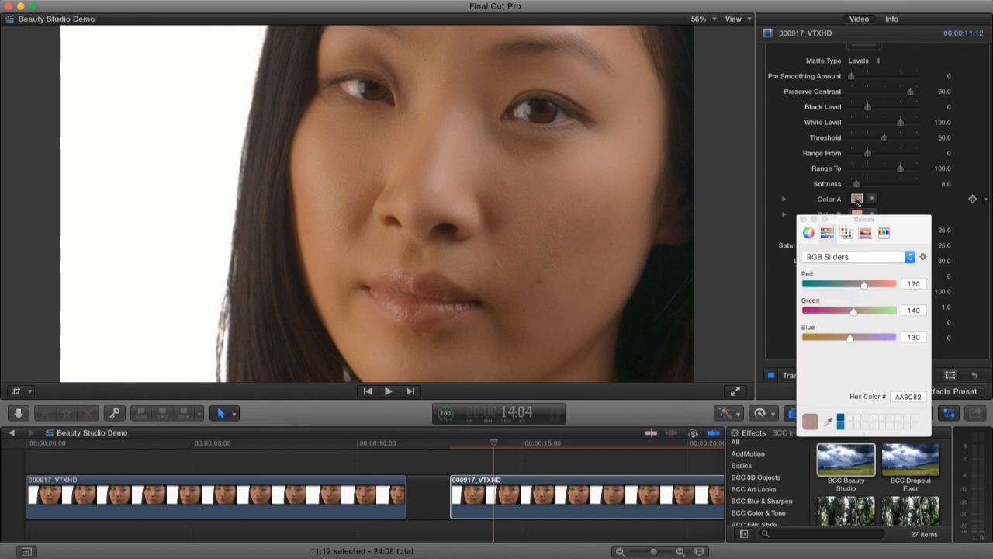
pyautogui.click(828, 421)
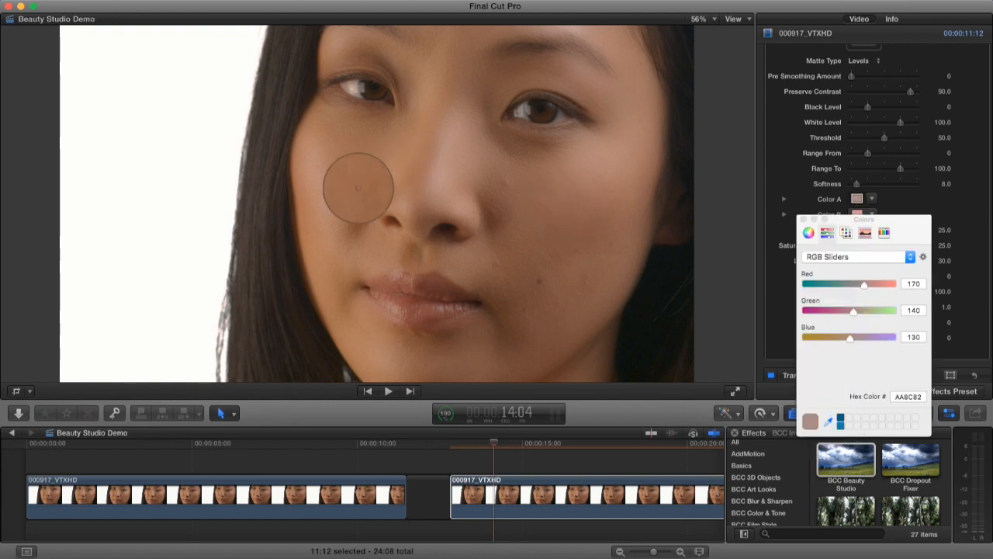
pyautogui.click(438, 182)
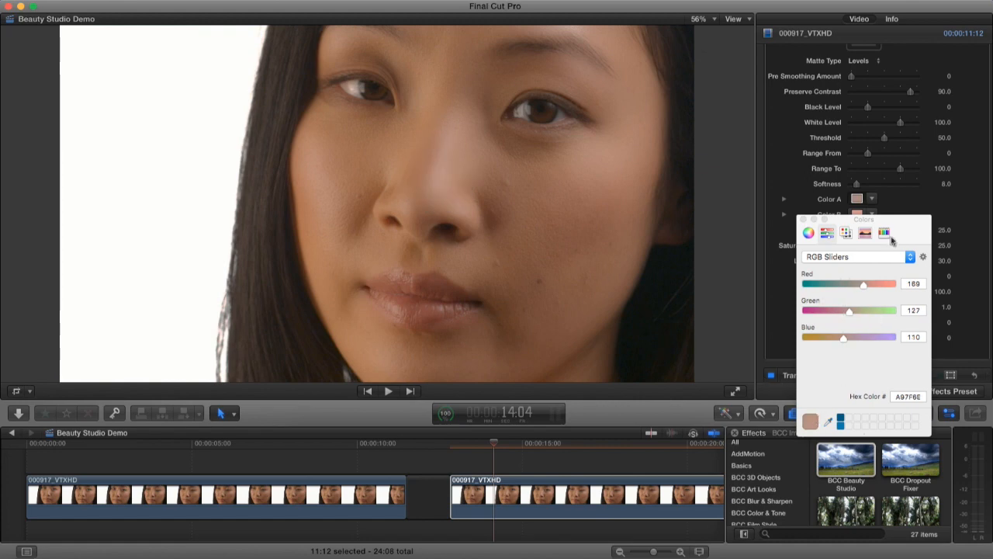
# Step: Set the matte's Color B by sampling darker skin, settling on a cheek tone (6F3F24), and close the color picker
pyautogui.click(861, 215)
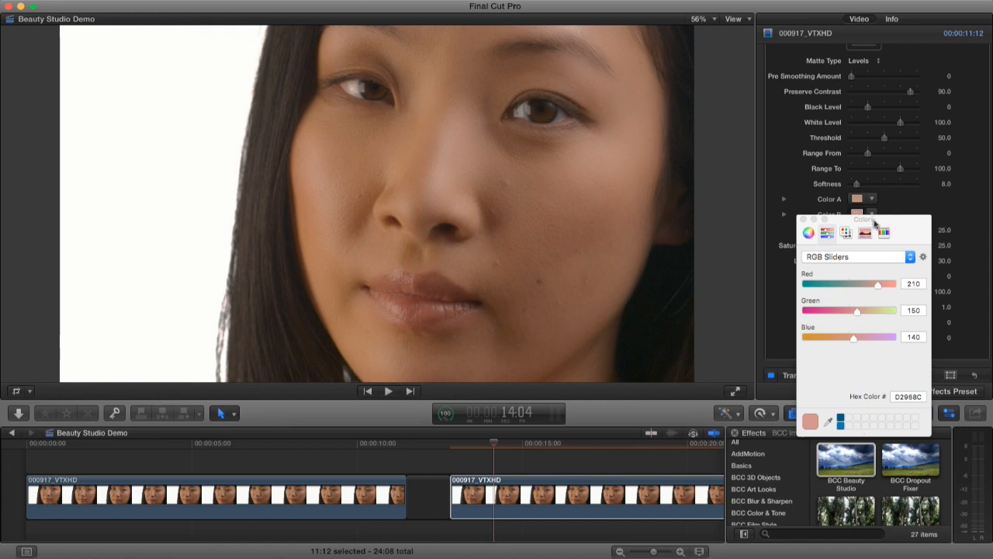
pyautogui.click(829, 422)
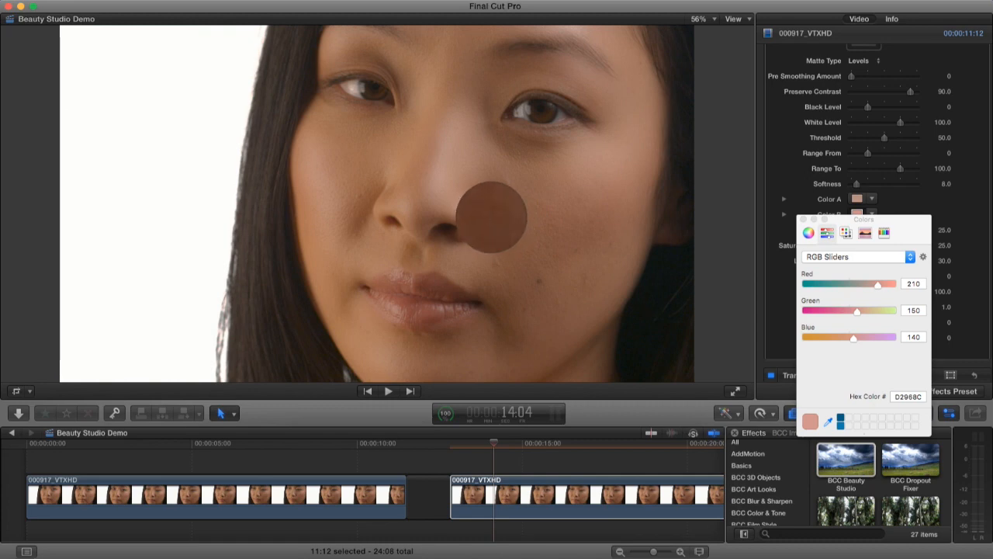
pyautogui.click(491, 217)
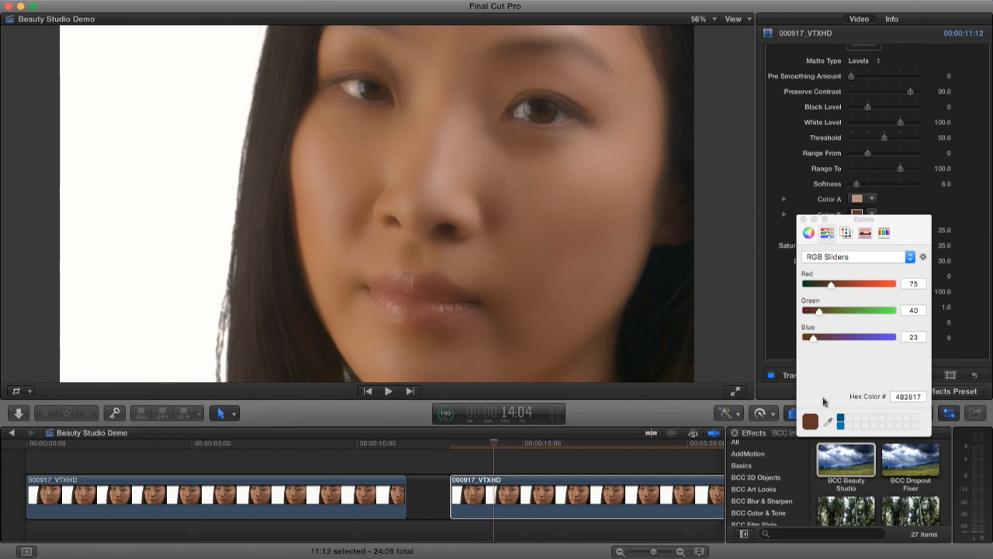
pyautogui.click(828, 423)
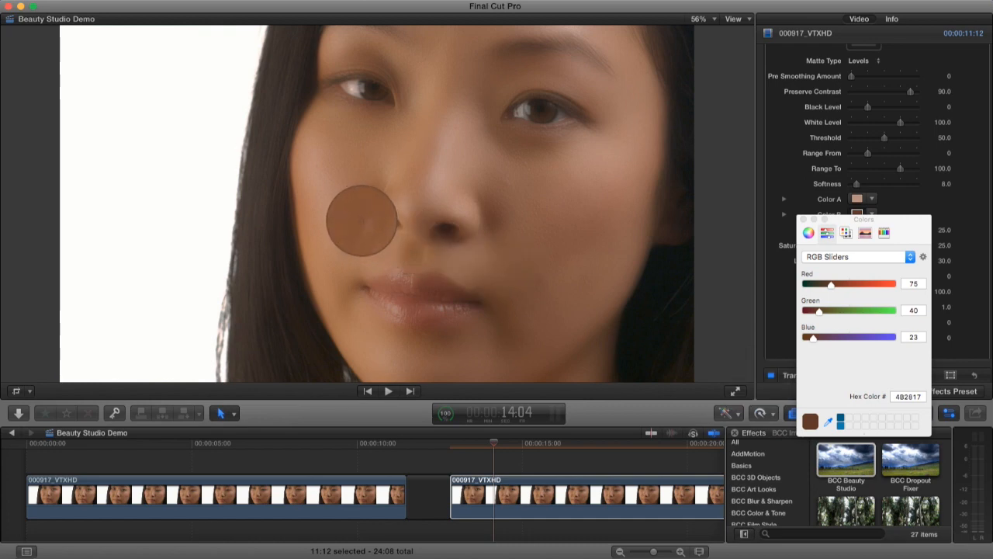
pyautogui.click(361, 220)
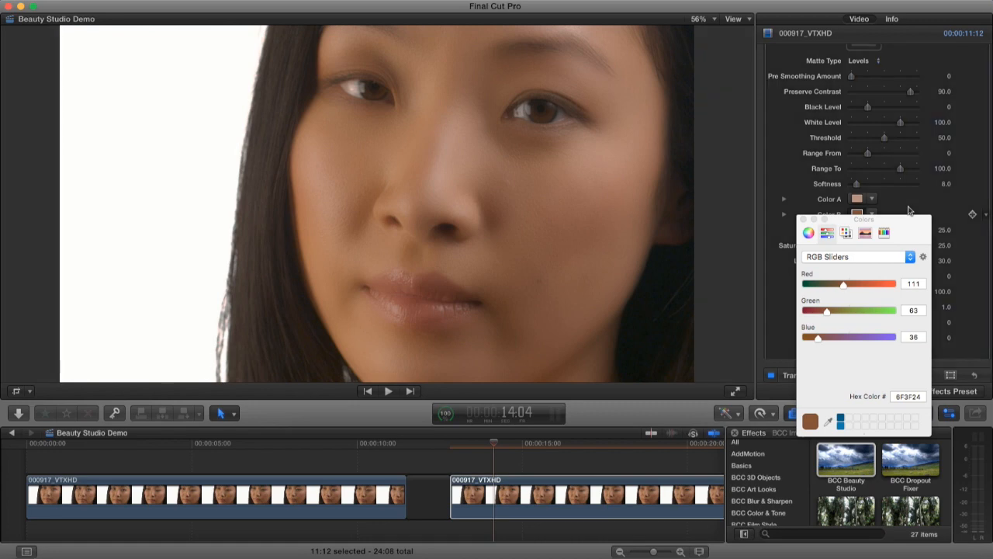
pyautogui.click(804, 219)
# Step: Display the PixelChooser mask in the viewer to check the key made from the sampled skin tones
pyautogui.scroll(5, 803, 219)
pyautogui.scroll(2, 803, 219)
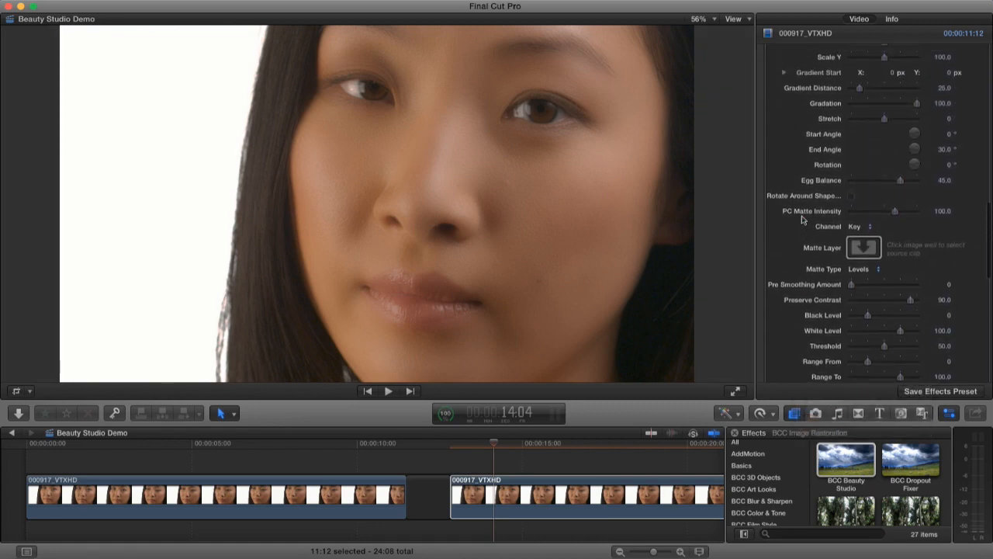
pyautogui.scroll(8, 802, 219)
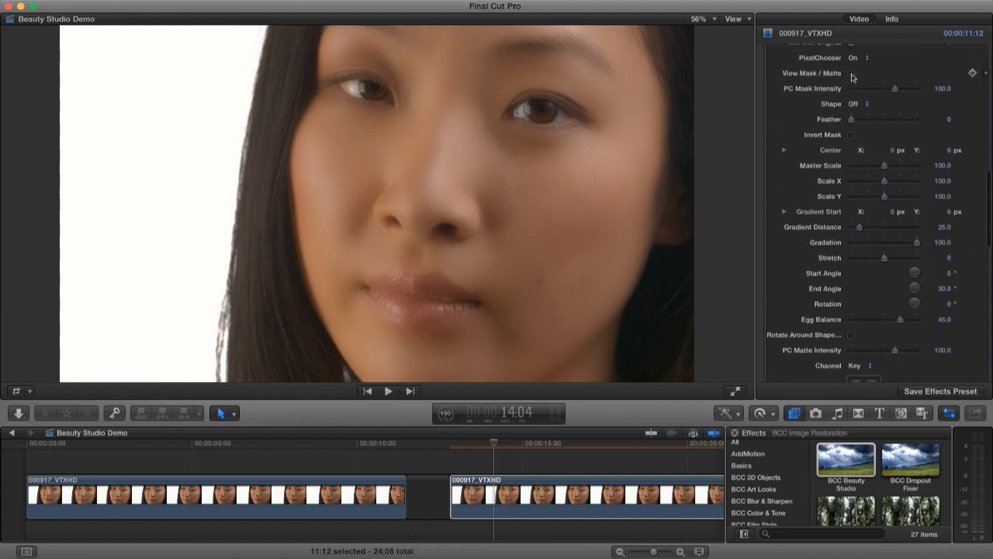
pyautogui.click(851, 73)
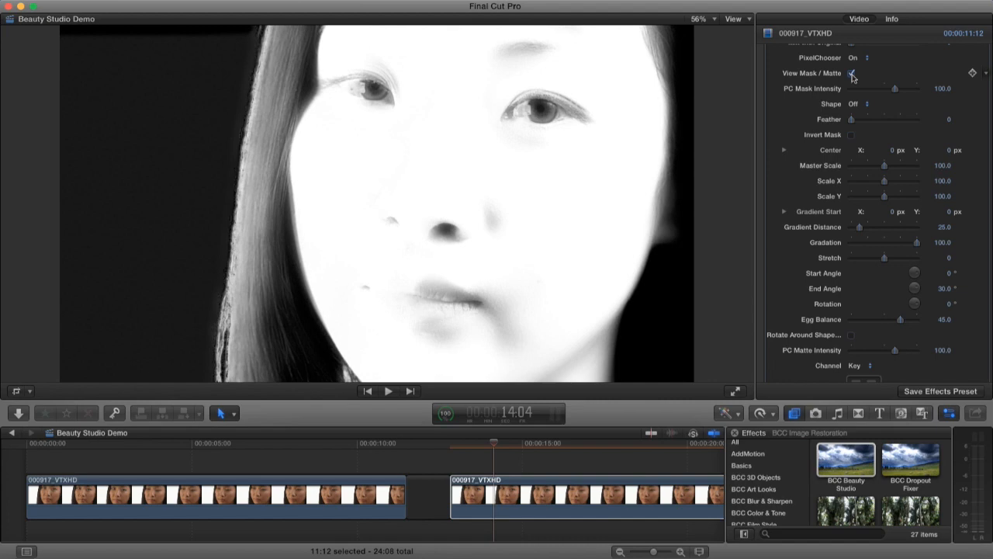
# Step: Refine the skin matte by setting Hue Softness to 7, Saturation Softness to 10 and Luma Softness to 16
pyautogui.scroll(-10, 806, 288)
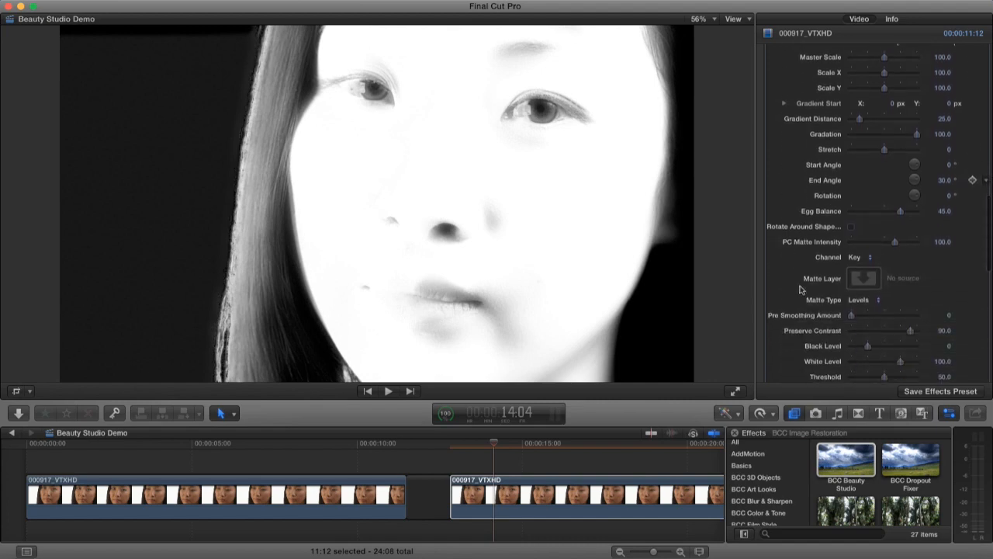
pyautogui.scroll(-2, 801, 289)
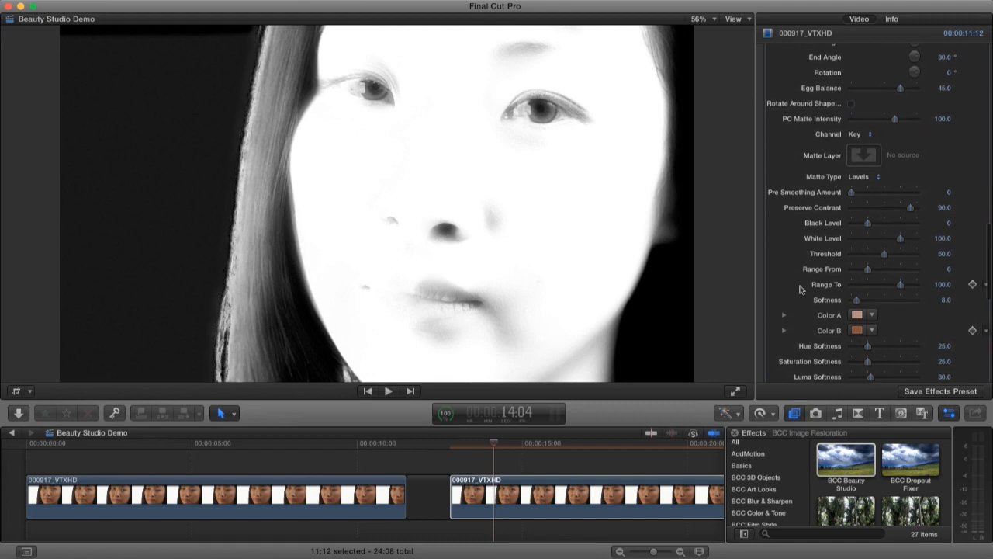
pyautogui.scroll(-3, 801, 289)
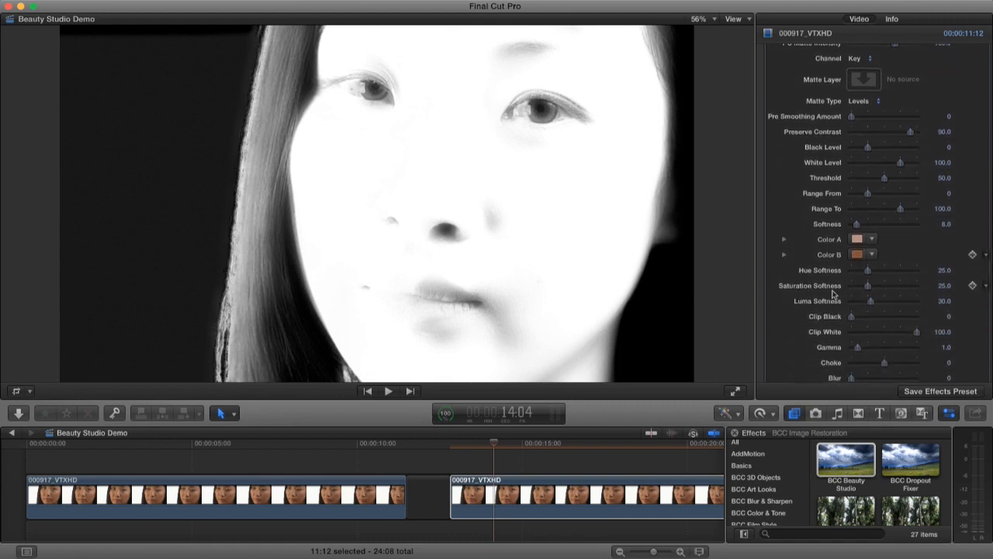
pyautogui.moveTo(868, 272); pyautogui.dragTo(855, 273)
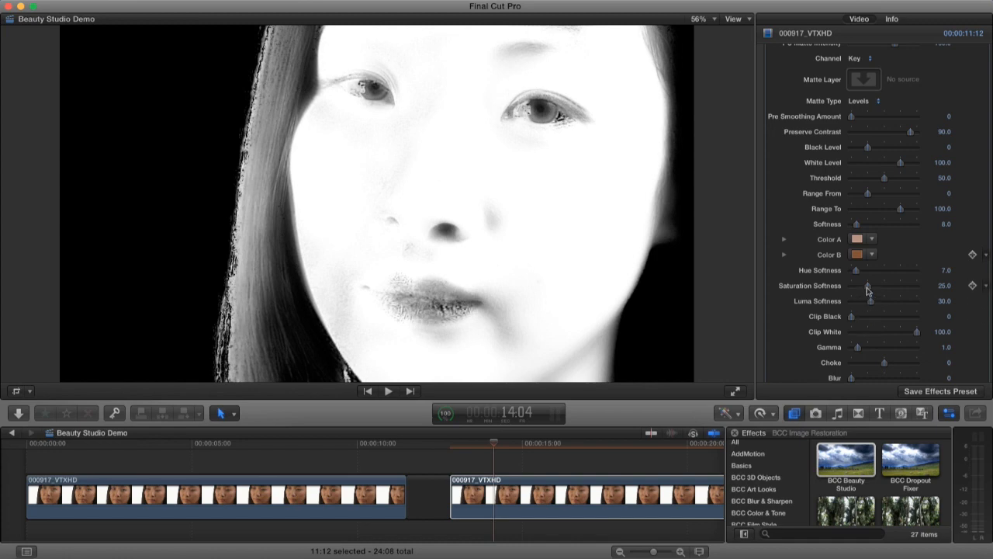
pyautogui.moveTo(868, 287); pyautogui.dragTo(858, 288)
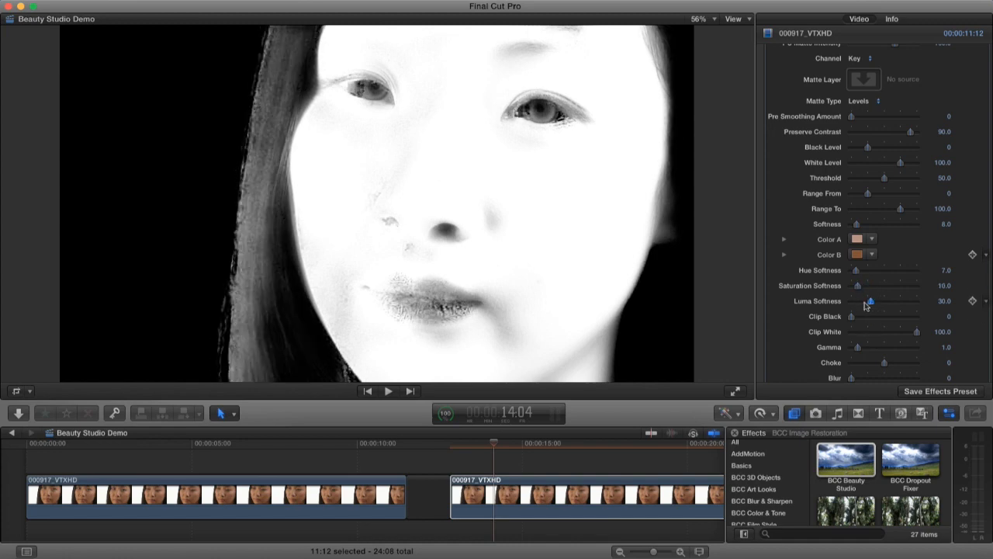
pyautogui.moveTo(866, 305); pyautogui.dragTo(861, 305)
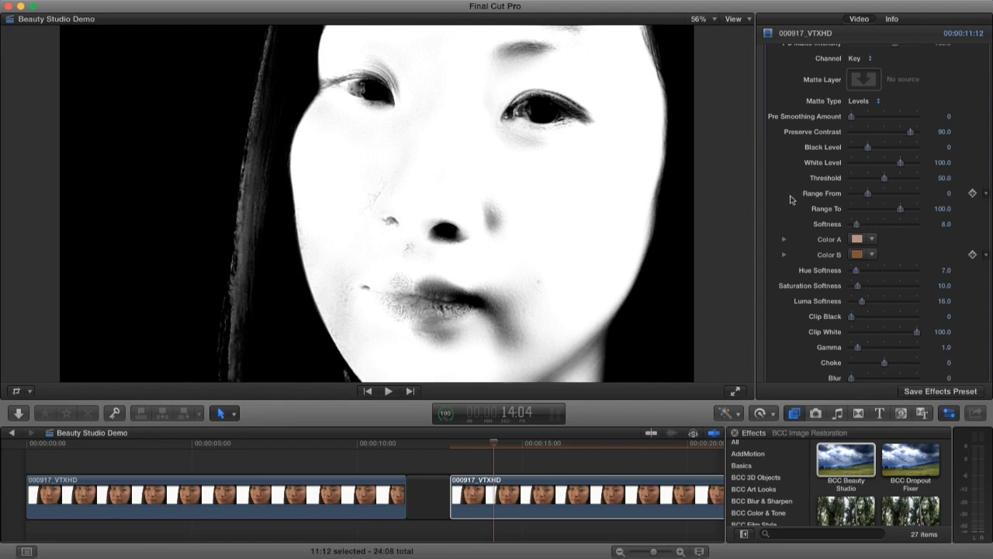
# Step: Turn off the View Mask / Matte display to return to the smoothed image
pyautogui.scroll(10, 791, 200)
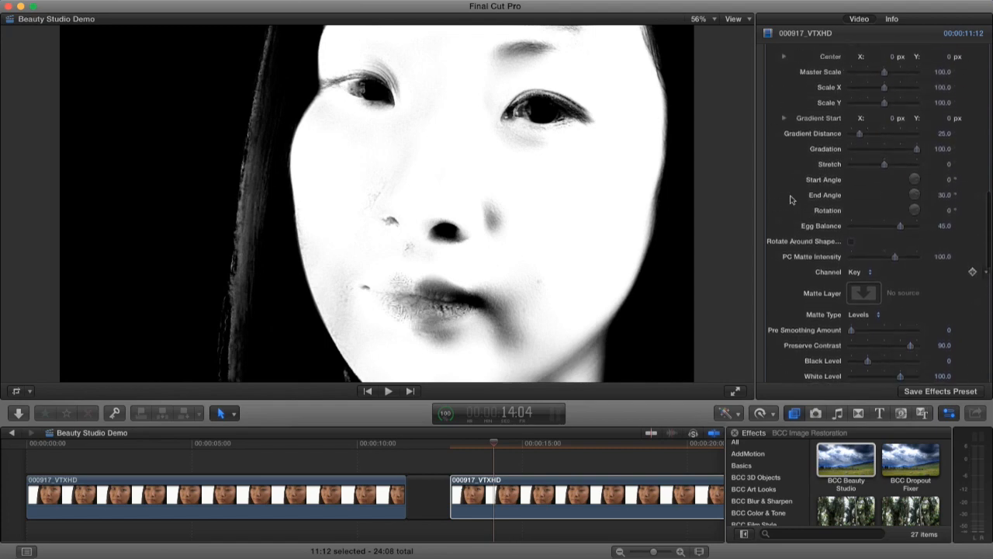
pyautogui.scroll(2, 791, 200)
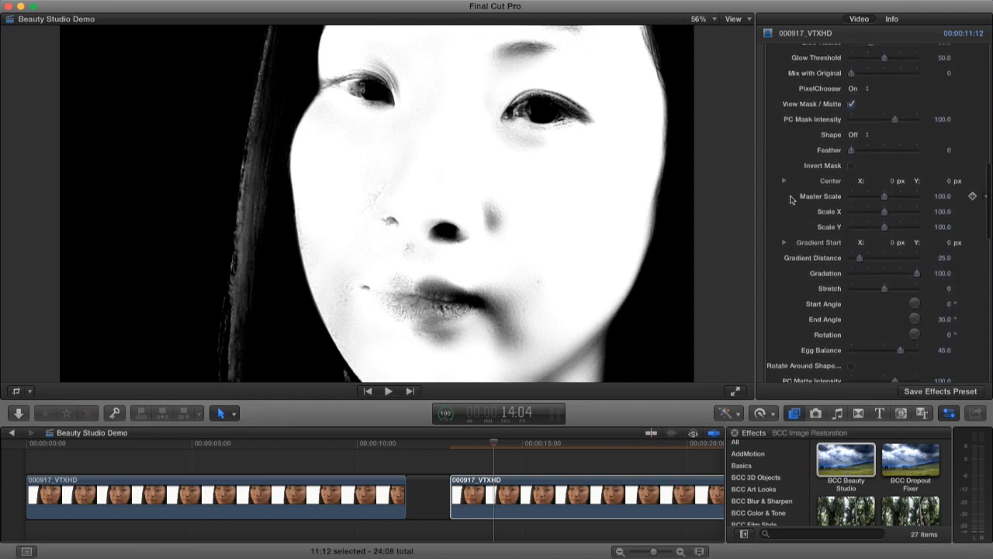
pyautogui.click(851, 104)
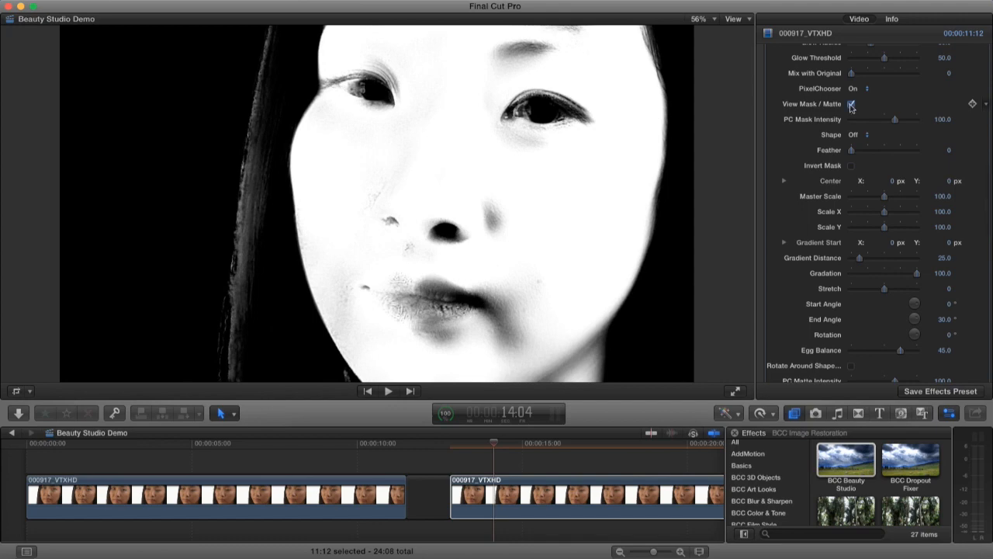
pyautogui.click(851, 104)
pyautogui.scroll(8, 783, 155)
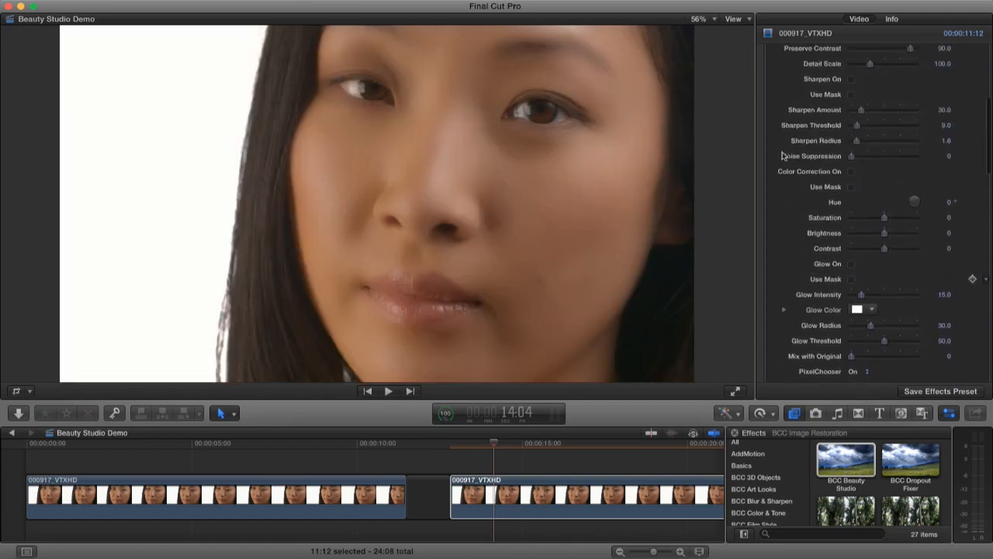
# Step: Compare the original and smoothed image with Compare Mode set to Side By Side, and turn the comparison off again
pyautogui.scroll(3, 784, 156)
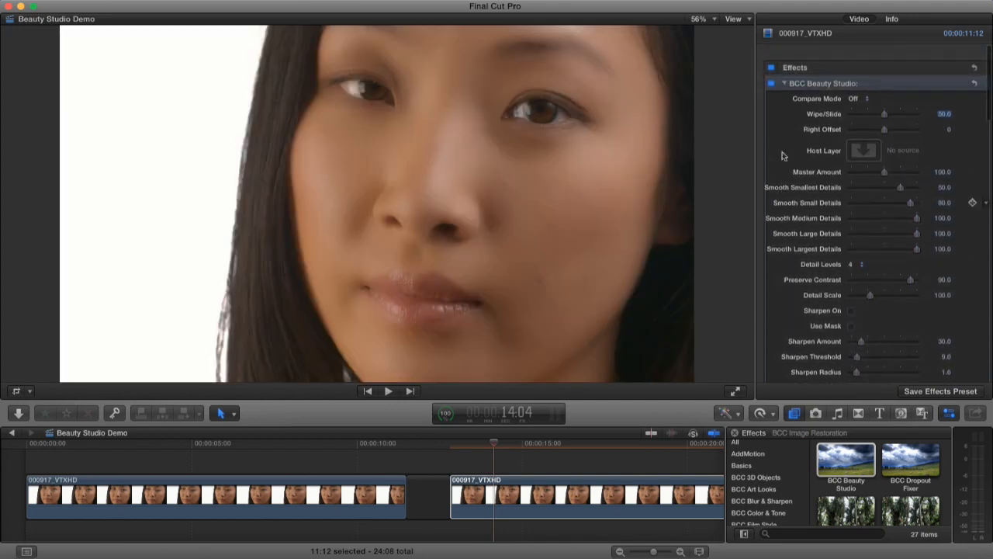
pyautogui.click(859, 94)
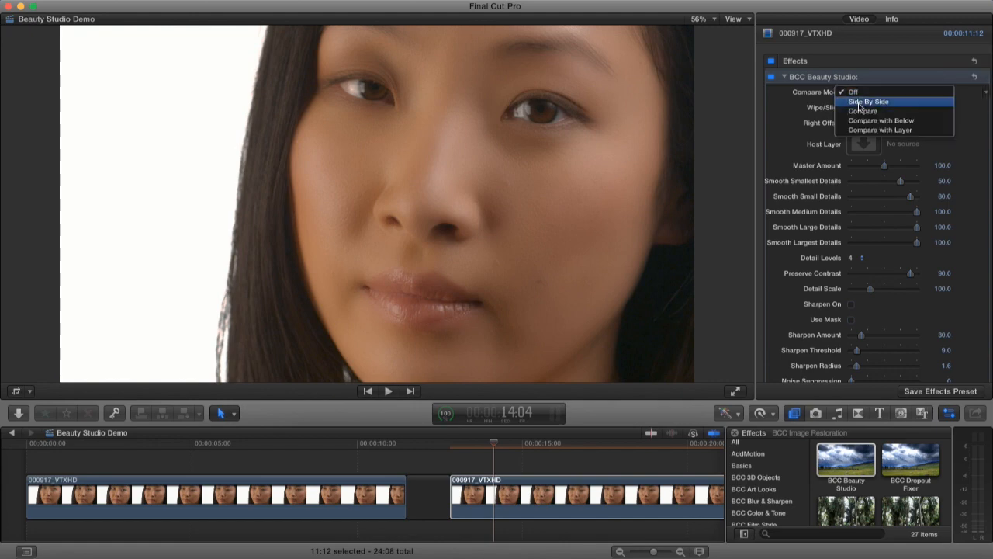
pyautogui.click(859, 105)
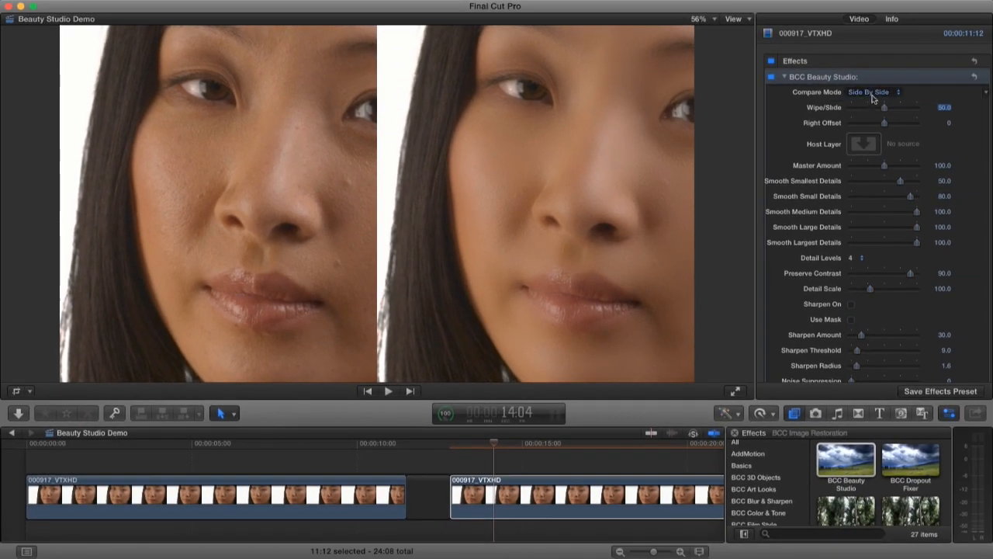
pyautogui.click(872, 93)
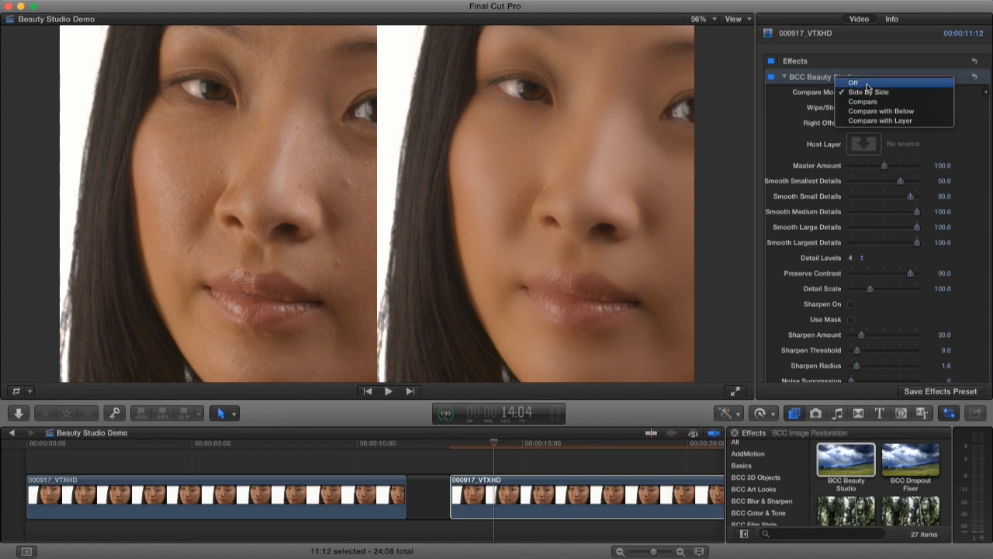
pyautogui.click(867, 86)
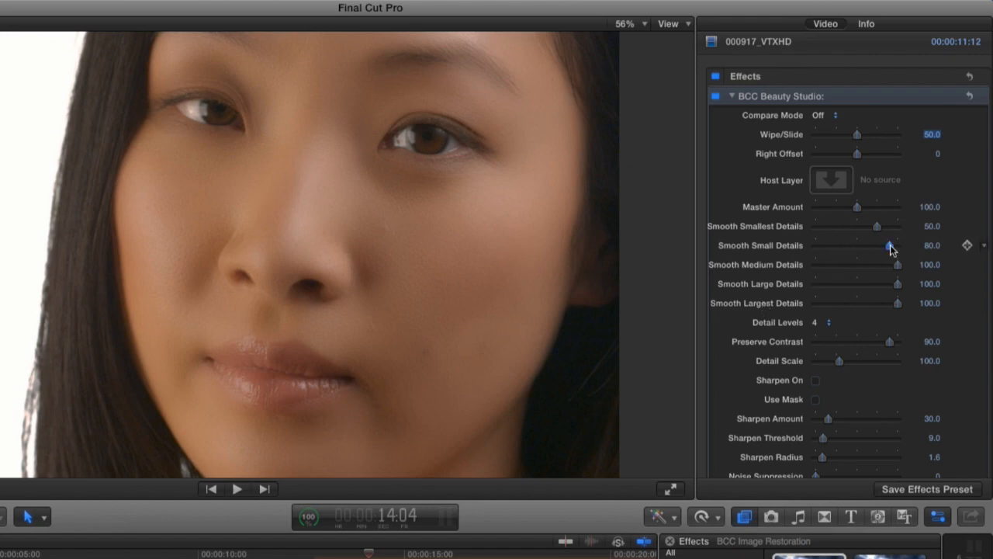
# Step: Set Smooth Small Details to 96 and enable sharpening limited by the mask, with a Sharpen Amount of 18
pyautogui.moveTo(890, 247); pyautogui.dragTo(897, 251)
pyautogui.click(815, 380)
pyautogui.scroll(-3, 816, 382)
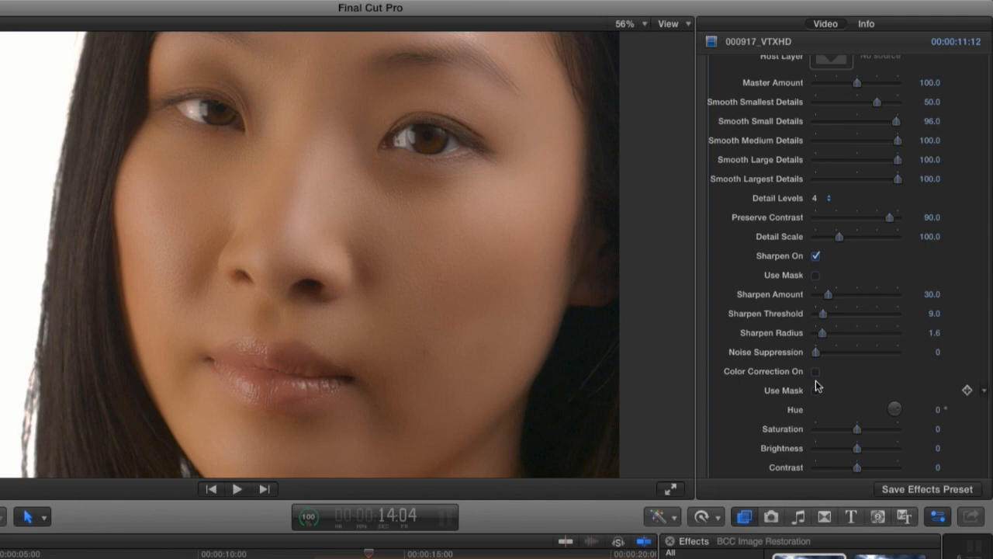
pyautogui.click(816, 276)
pyautogui.click(829, 296)
pyautogui.moveTo(829, 297); pyautogui.dragTo(826, 296)
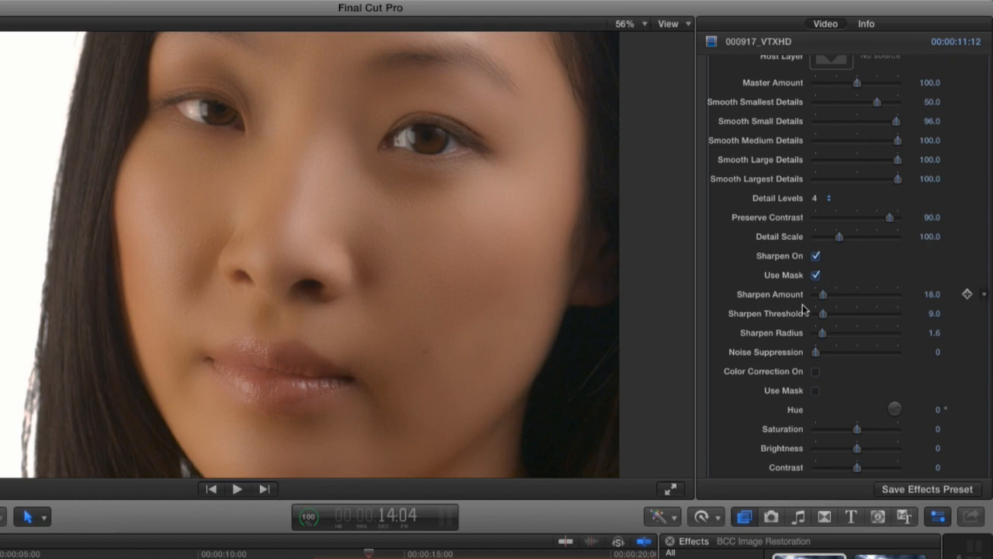
# Step: Enable the glow with Glow Threshold 39 and Glow Intensity 14, and compare the image with and without it
pyautogui.scroll(-8, 791, 320)
pyautogui.scroll(-6, 791, 320)
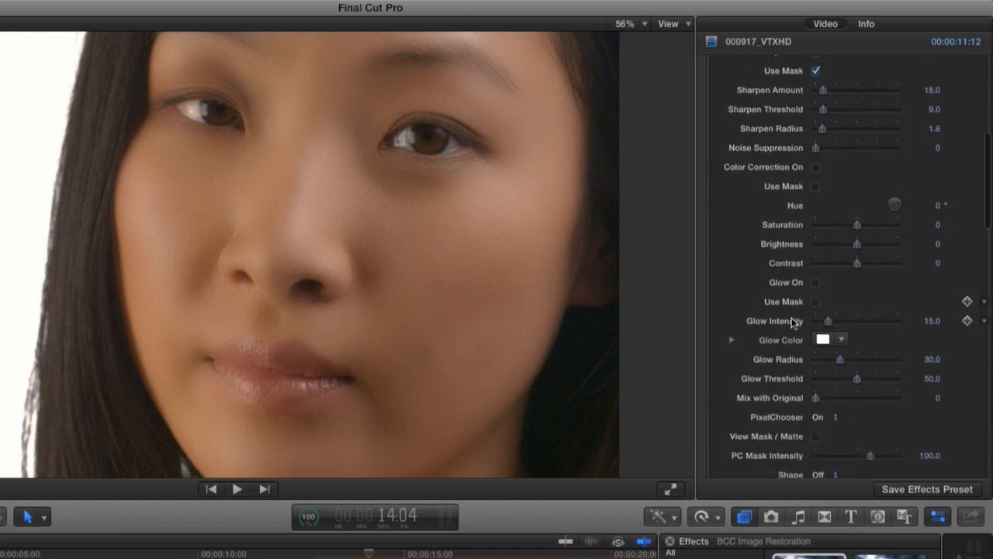
pyautogui.click(815, 216)
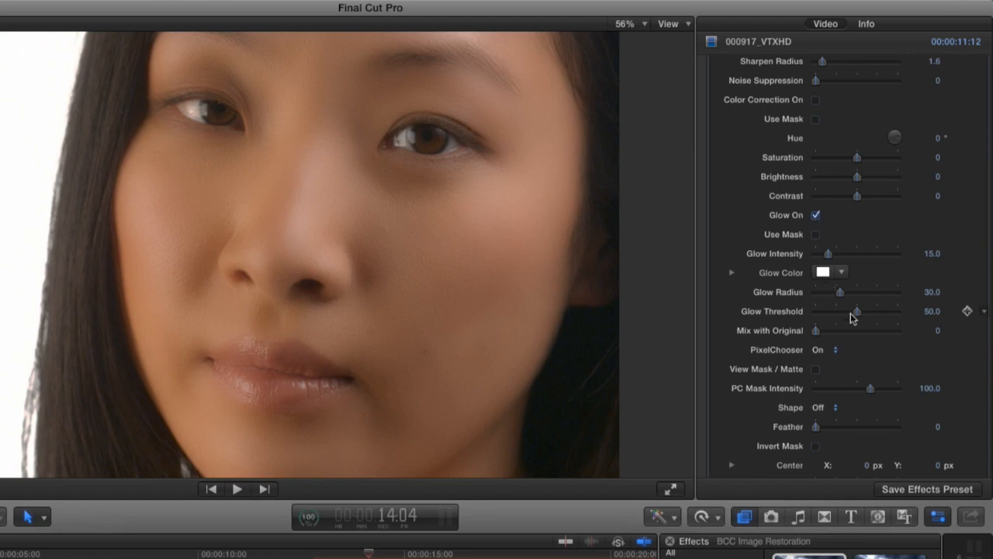
pyautogui.click(858, 311)
pyautogui.moveTo(848, 316)
pyautogui.mouseDown()
pyautogui.moveTo(813, 313)
pyautogui.moveTo(858, 315)
pyautogui.moveTo(850, 316)
pyautogui.mouseUp()
pyautogui.moveTo(828, 258); pyautogui.dragTo(827, 260)
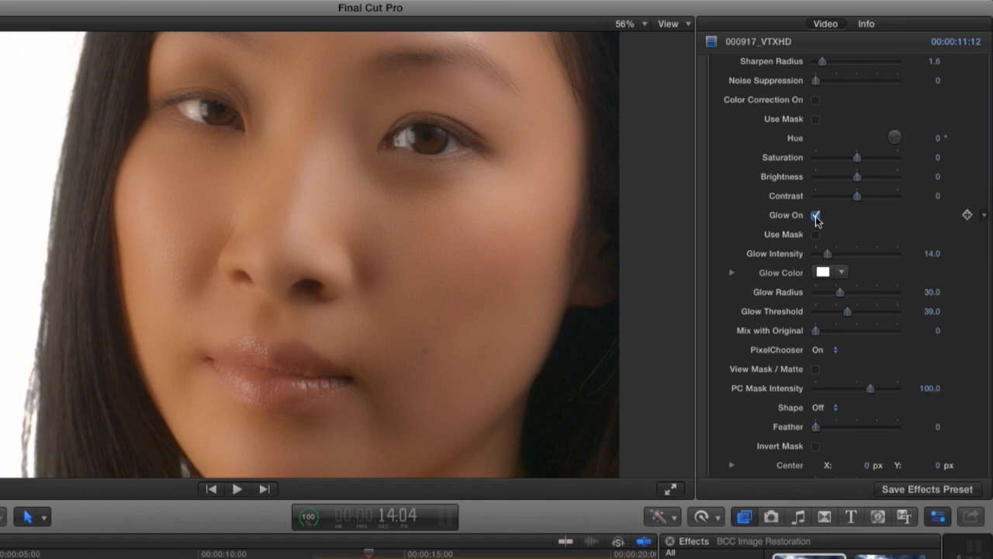
pyautogui.click(816, 216)
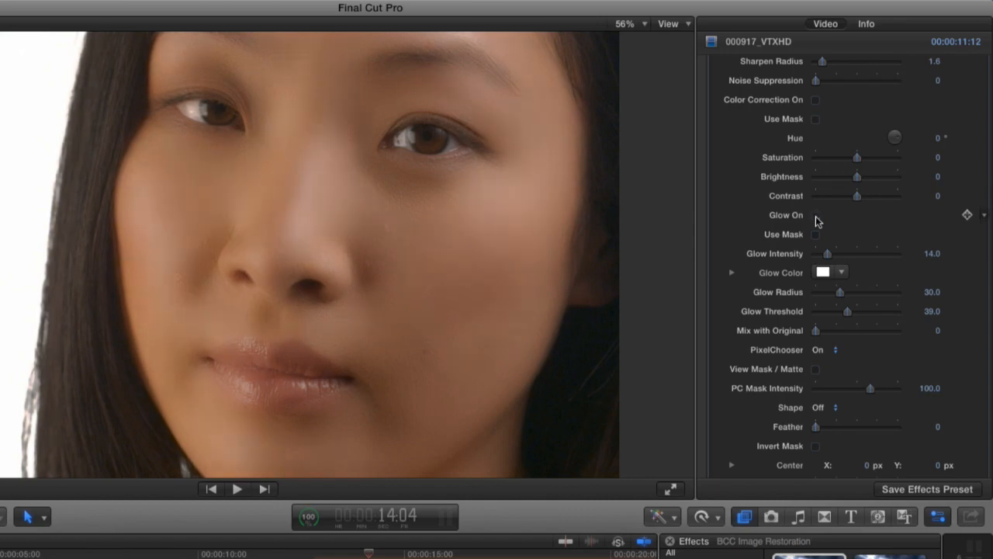
pyautogui.click(816, 215)
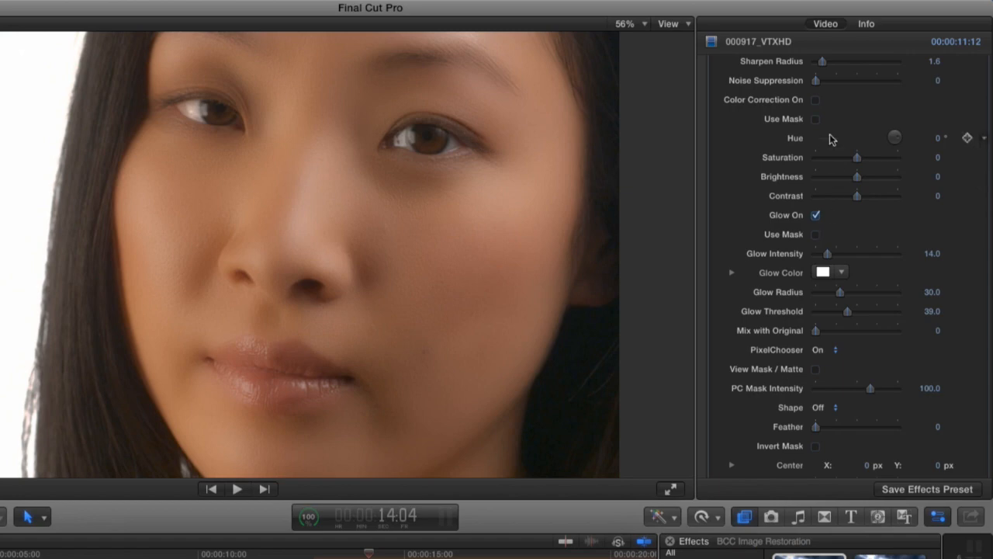
# Step: Enable color correction with Brightness 4 and Contrast 4, and compare the image with and without the correction
pyautogui.click(815, 101)
pyautogui.moveTo(858, 178); pyautogui.dragTo(862, 196)
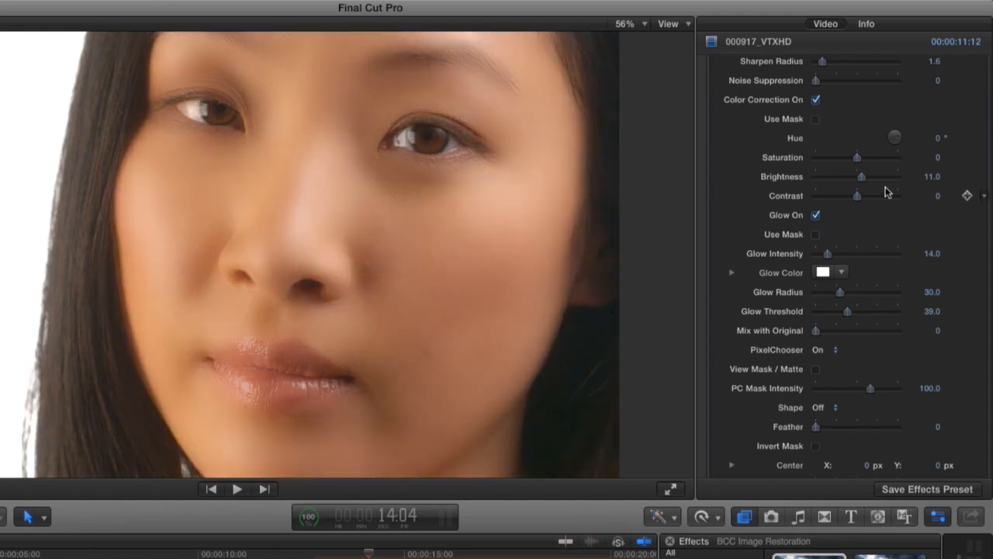
pyautogui.click(934, 177)
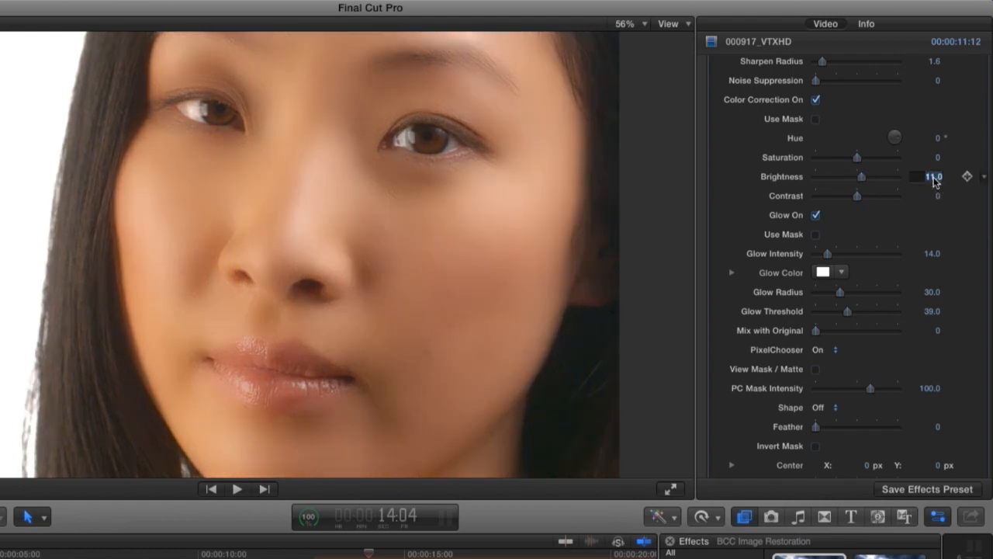
pyautogui.write('4')
pyautogui.press('Return')
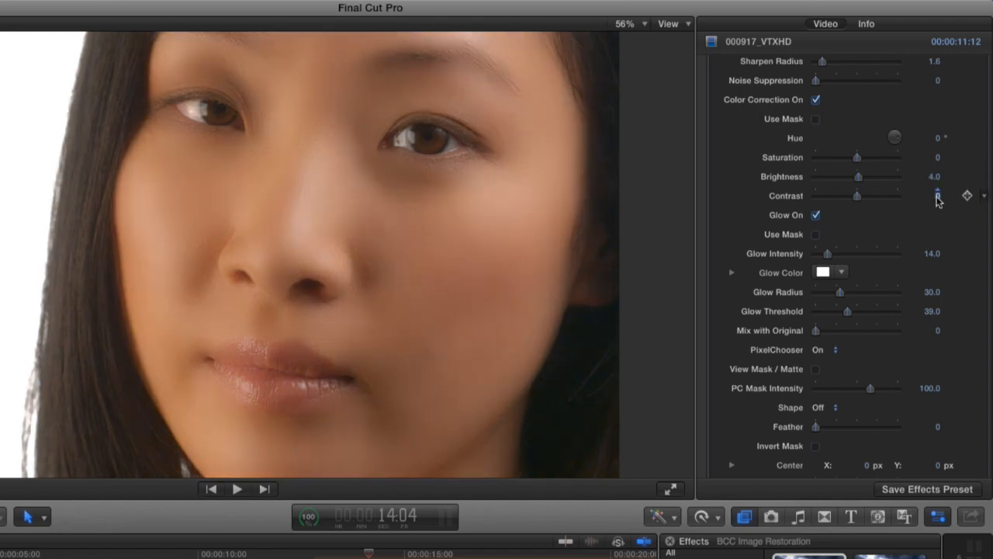
pyautogui.click(937, 195)
pyautogui.write('4')
pyautogui.press('Return')
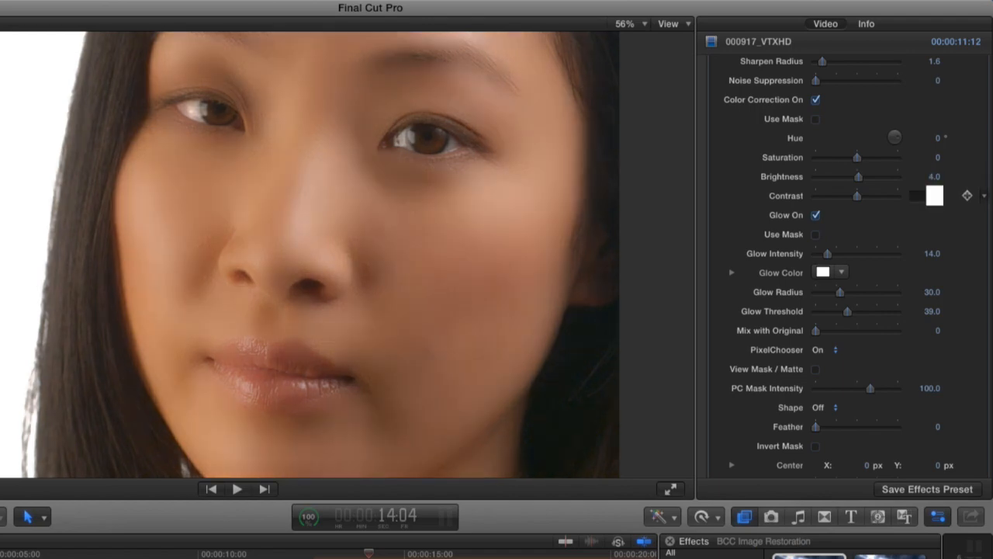
pyautogui.click(816, 100)
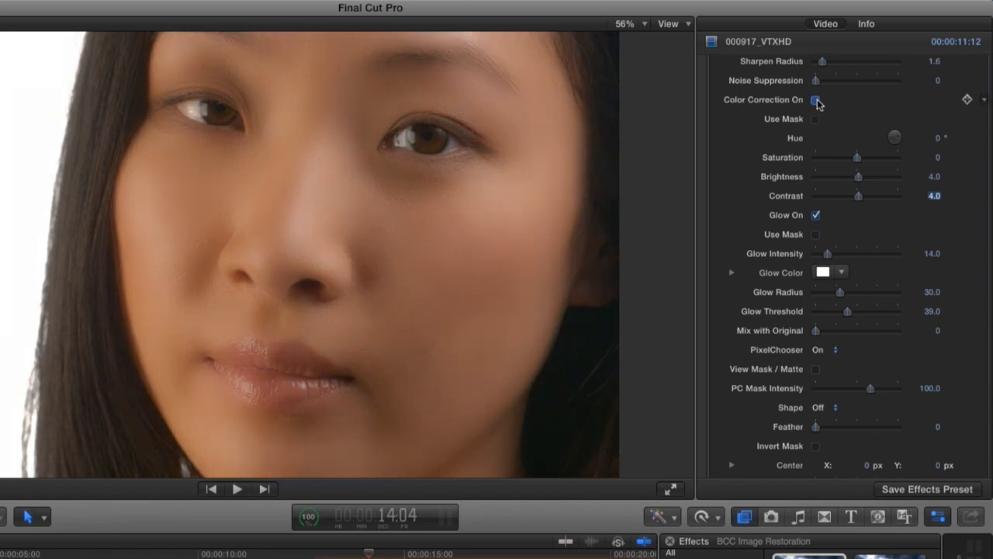
pyautogui.click(815, 100)
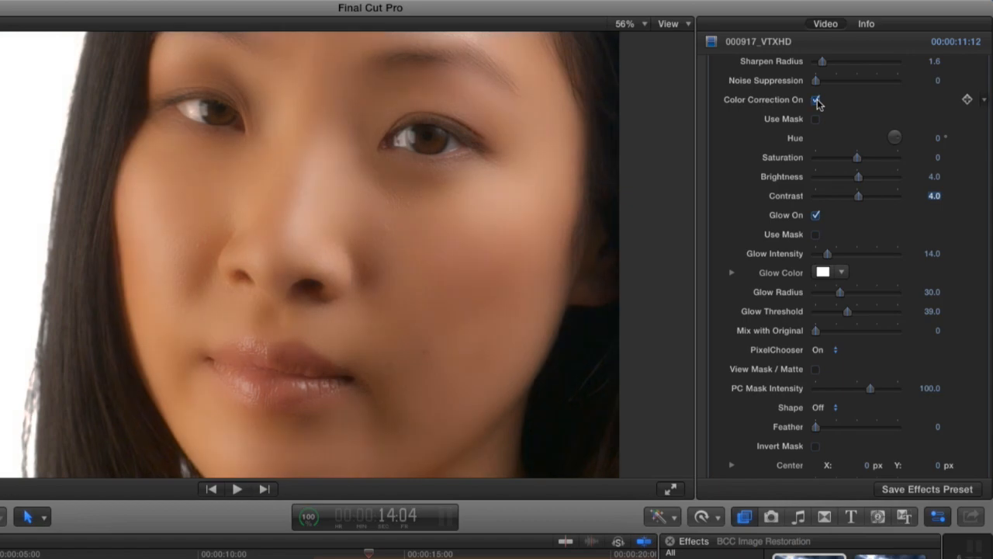
# Step: Restrict the glow to the mask and set Compare Mode to Side By Side to check the finished retouch
pyautogui.click(816, 234)
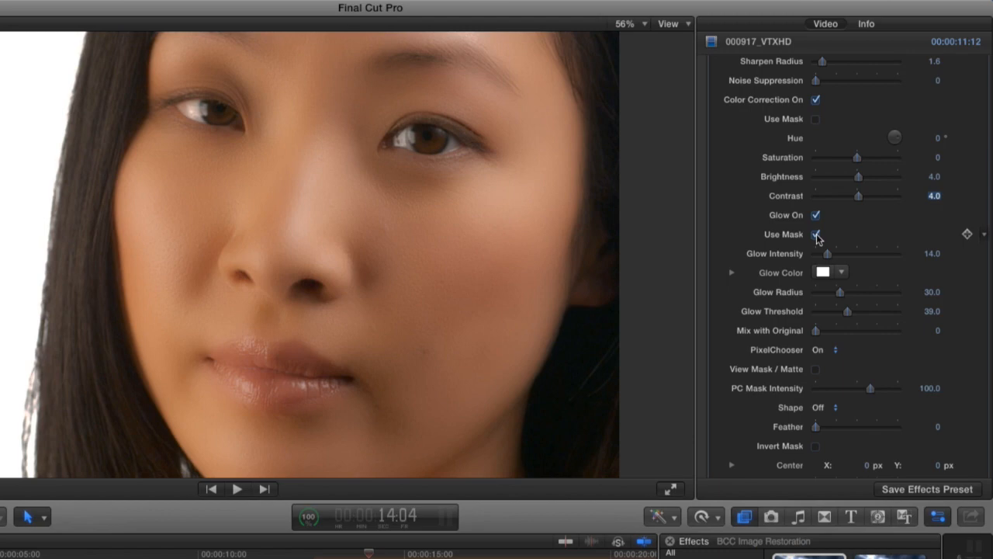
pyautogui.scroll(10, 817, 235)
pyautogui.click(826, 115)
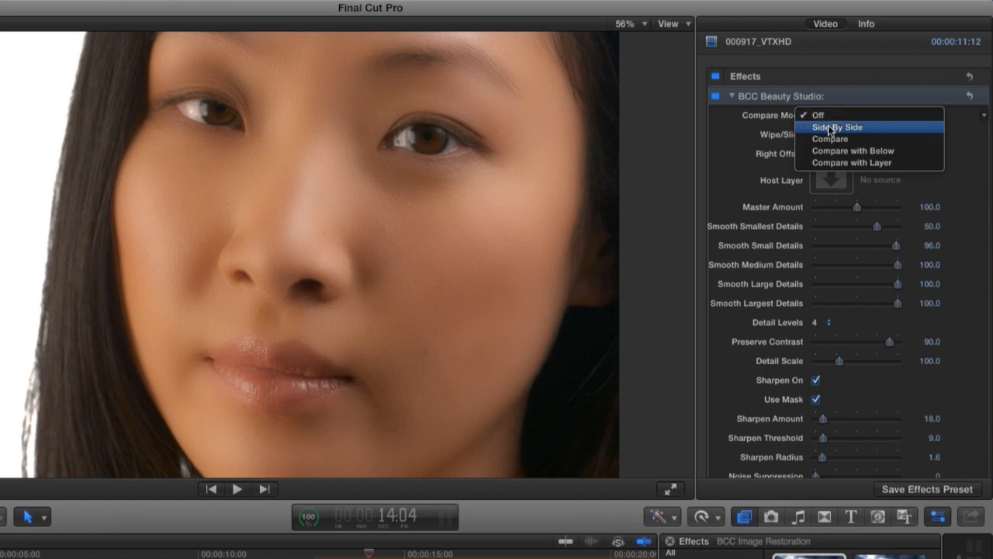
pyautogui.press('Escape')
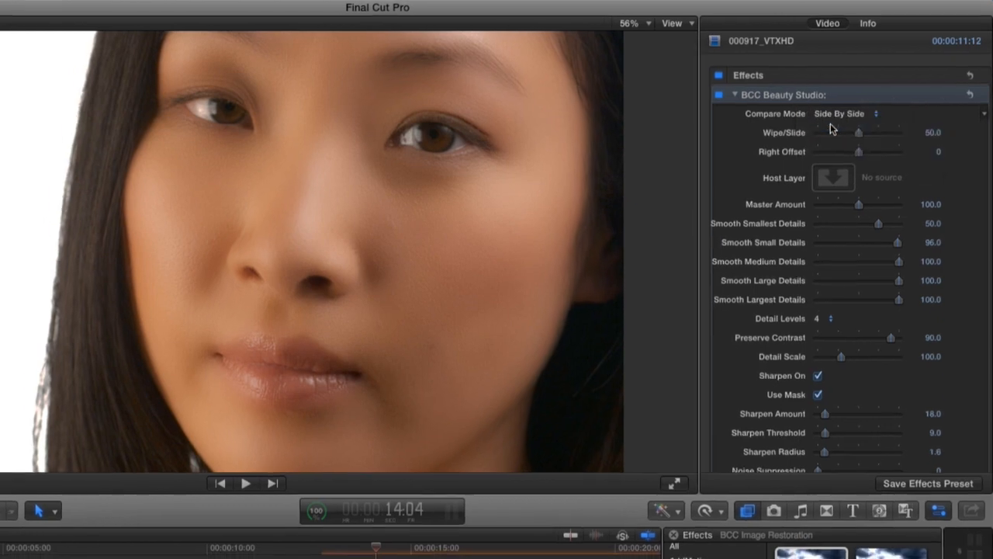